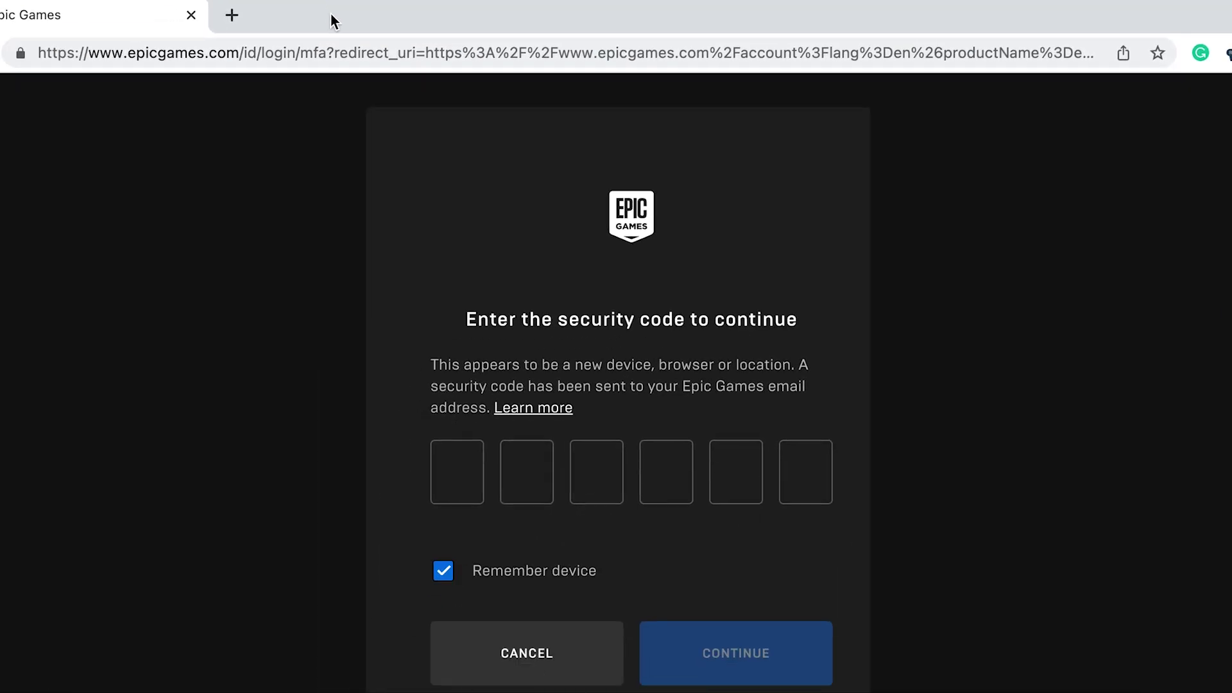
Cycle through the 2FA-emails and remove-bookmark-bar windows to reach the Epic Games sign-in window.
click(385, 0)
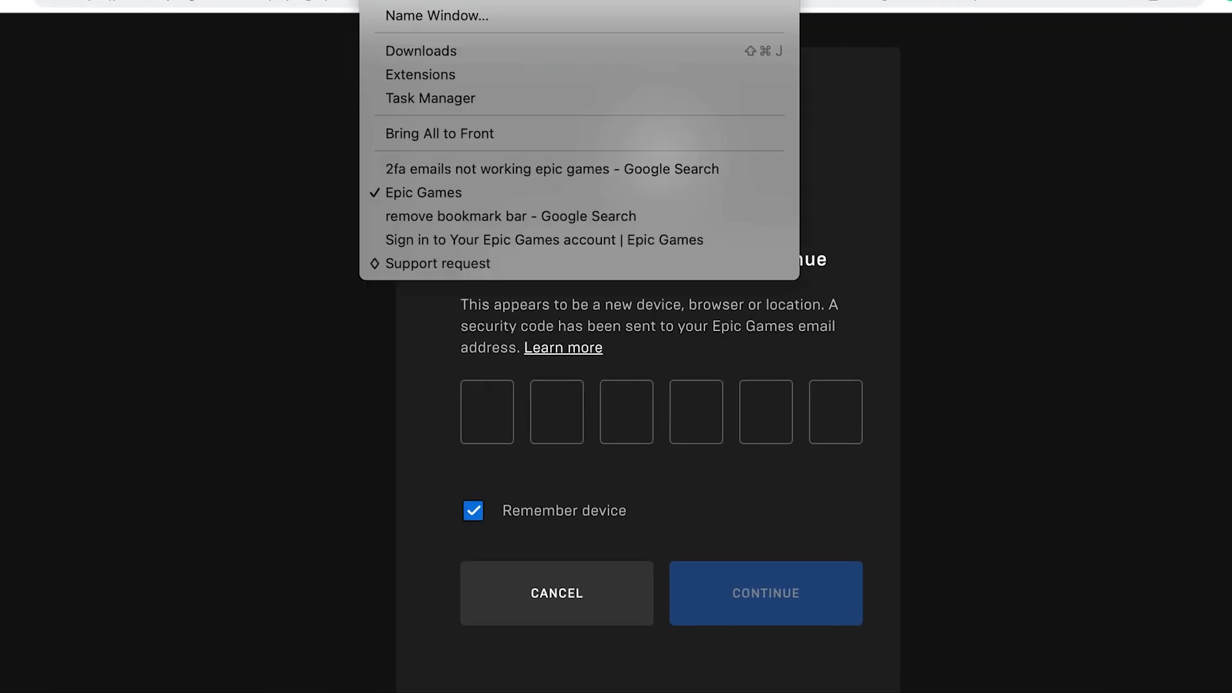
click(425, 179)
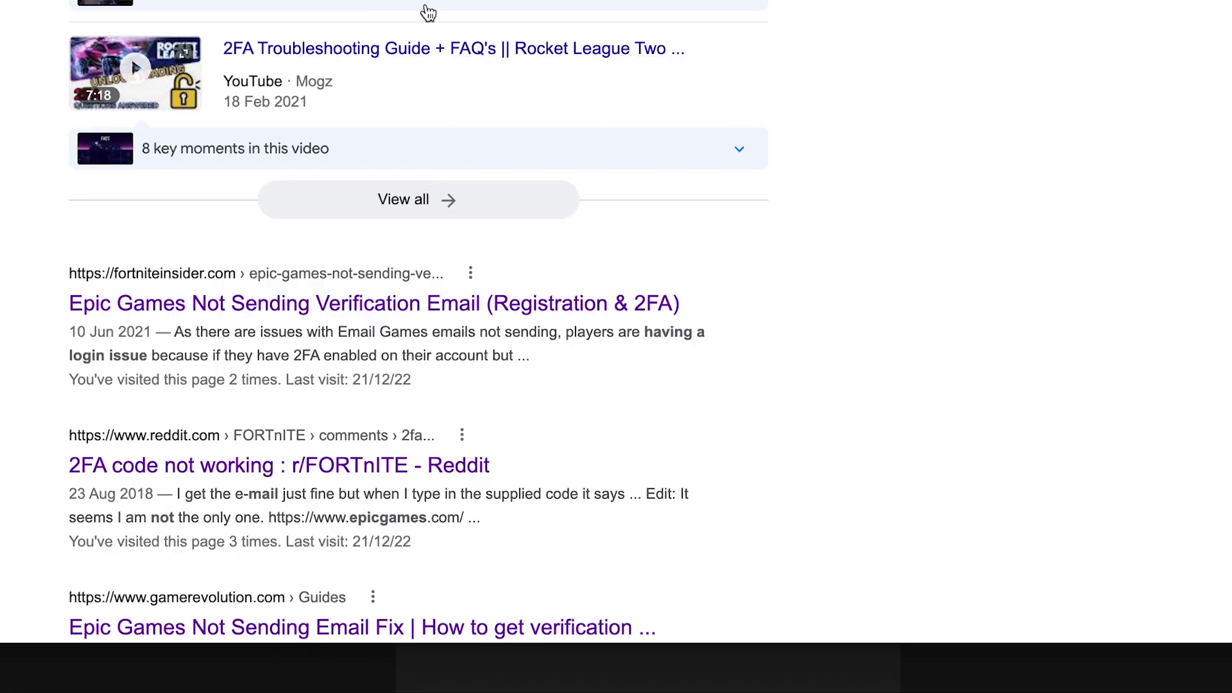
click(385, 0)
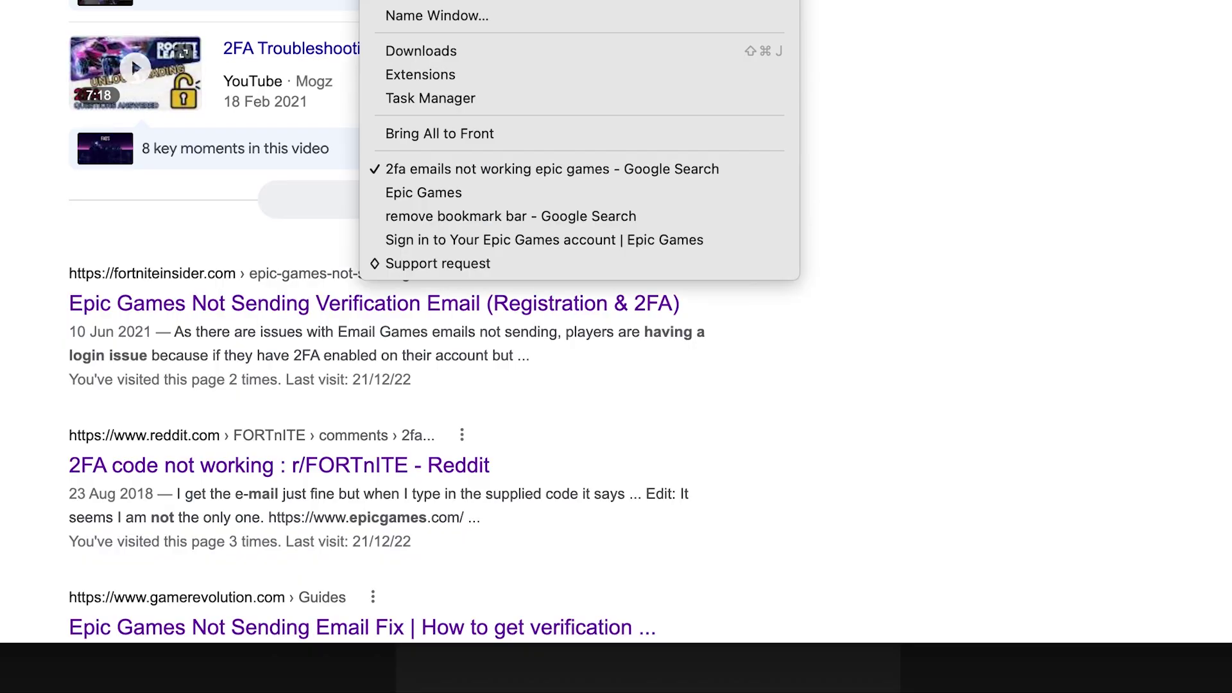
click(436, 222)
click(385, 0)
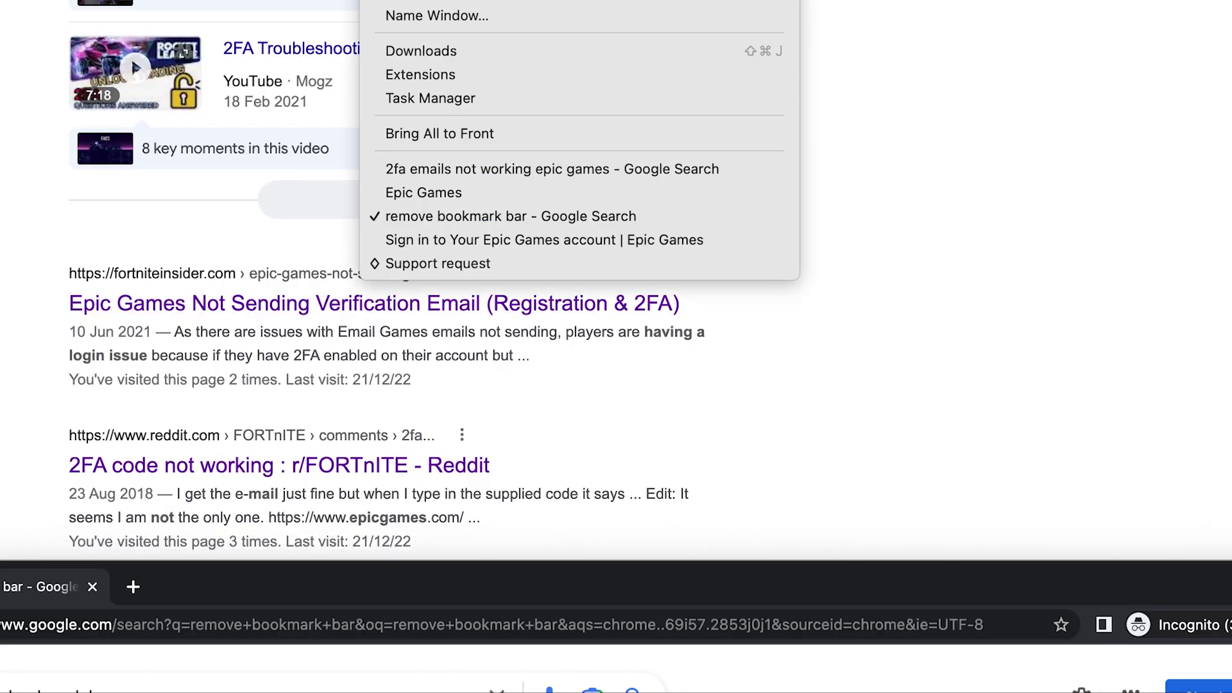
click(457, 247)
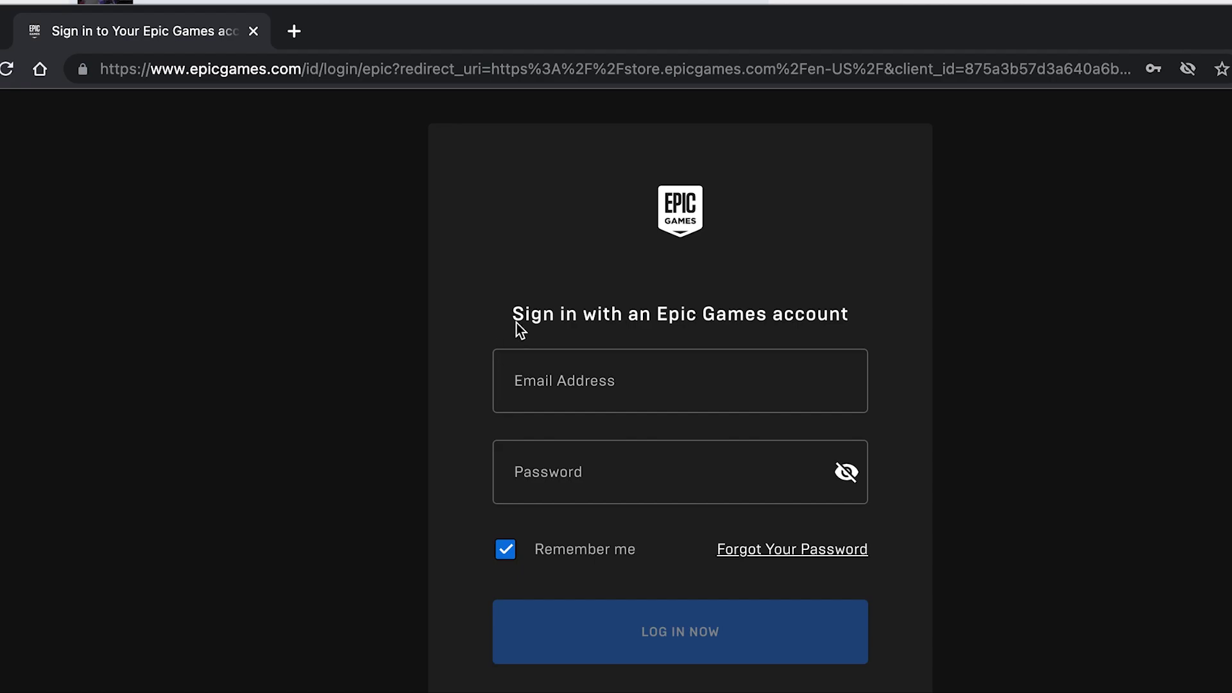
Scroll down the Epic Games Store home page below the Holiday Sale banner.
scroll(515, 327, down, 1)
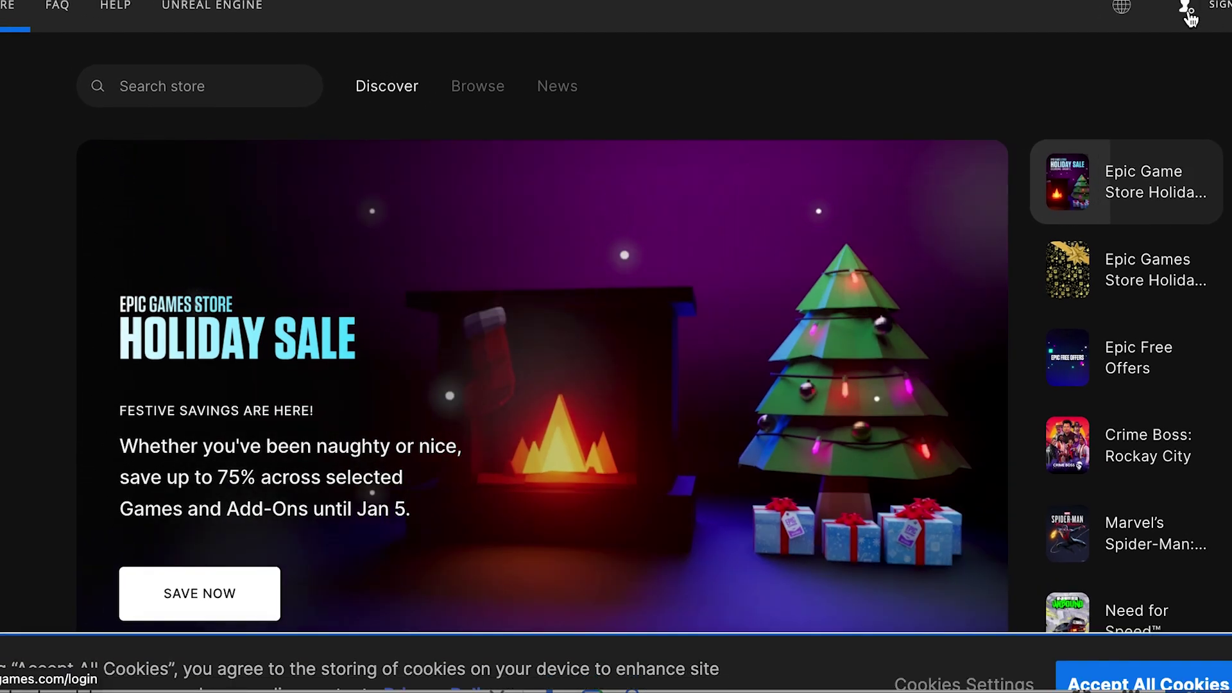
Go to Sign In and scroll through the Epic Games, Facebook, Google, PlayStation, Nintendo, Steam and Apple options.
click(1221, 16)
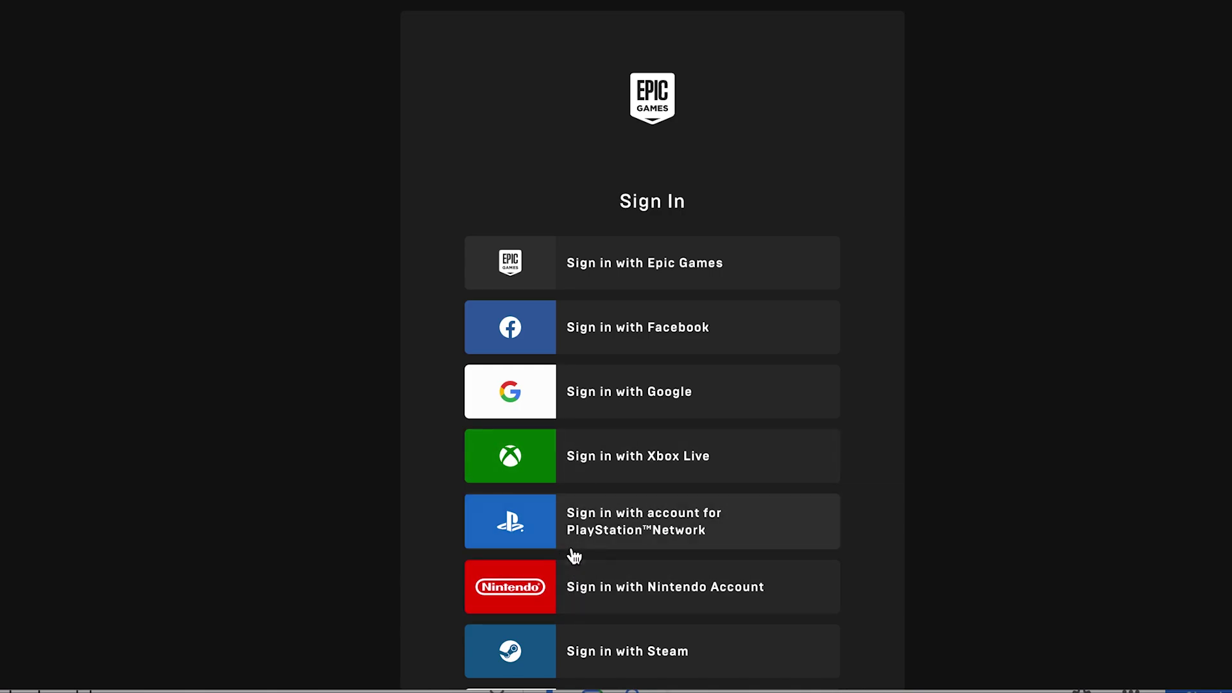
scroll(575, 556, down, 2)
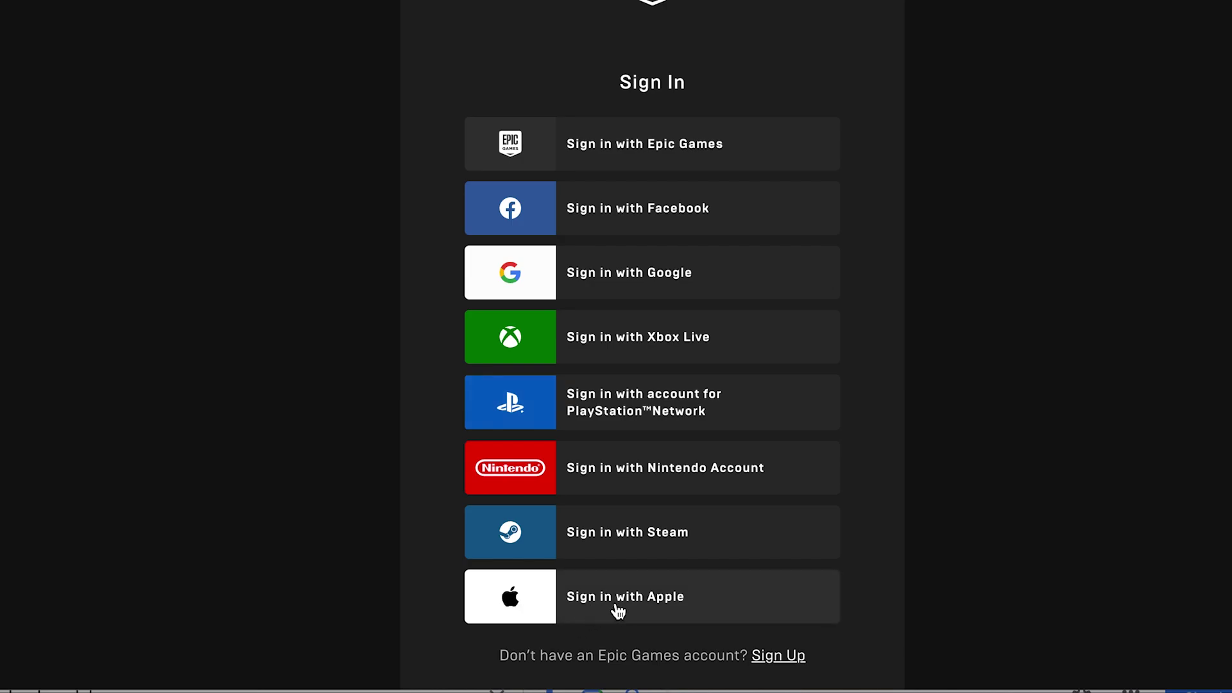
scroll(637, 613, up, 1)
scroll(638, 613, up, 1)
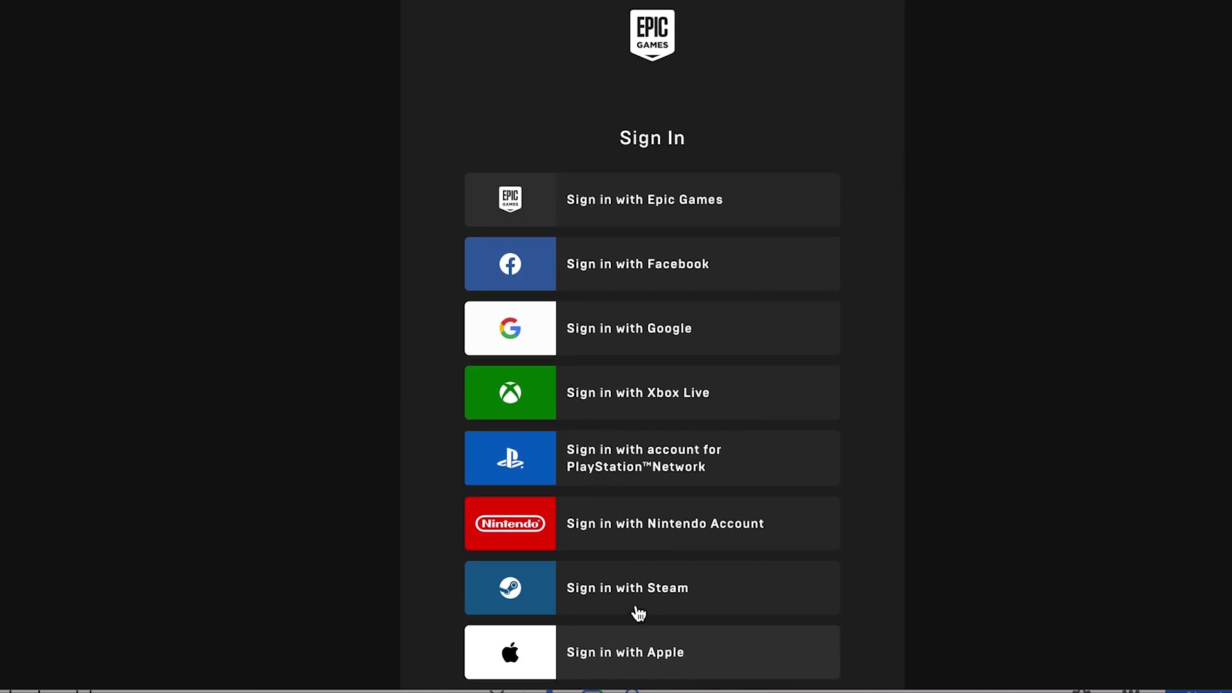
scroll(636, 613, up, 3)
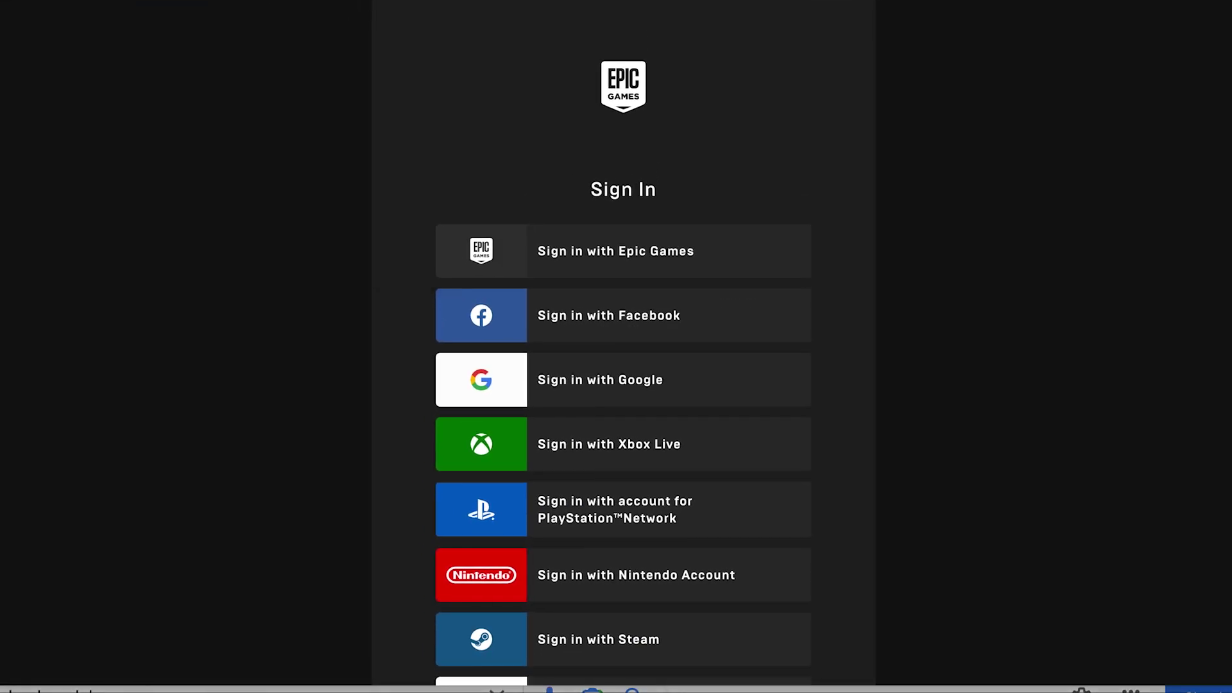
click(411, 1)
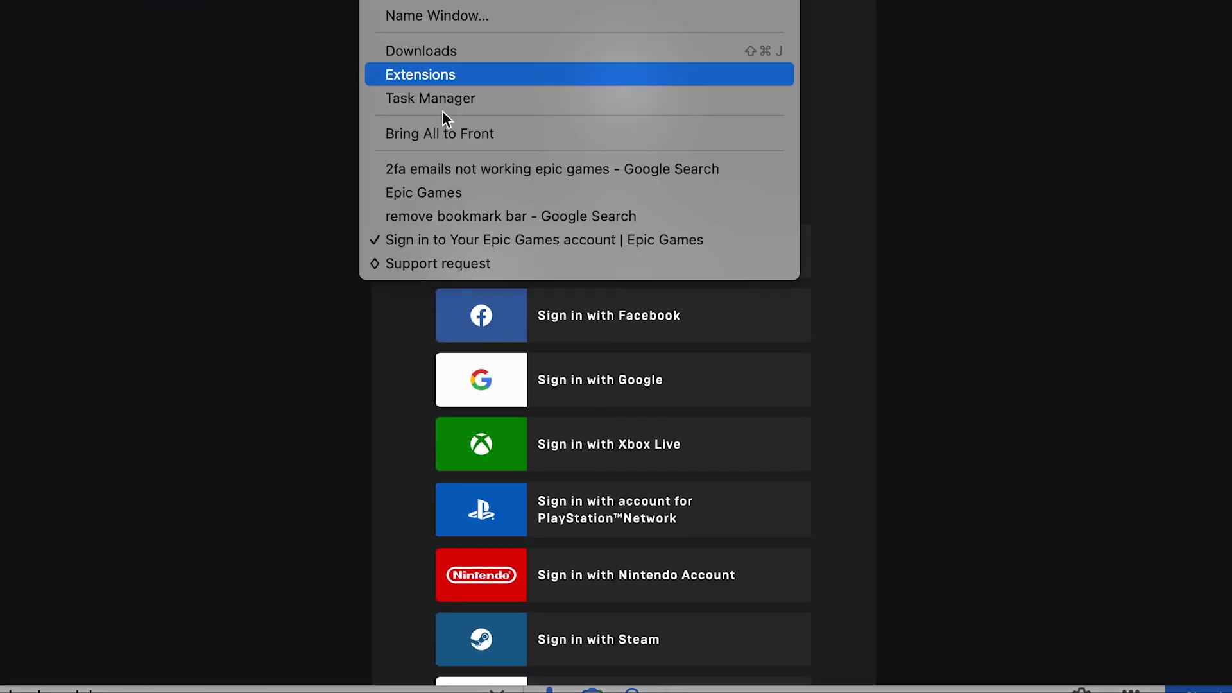
click(472, 239)
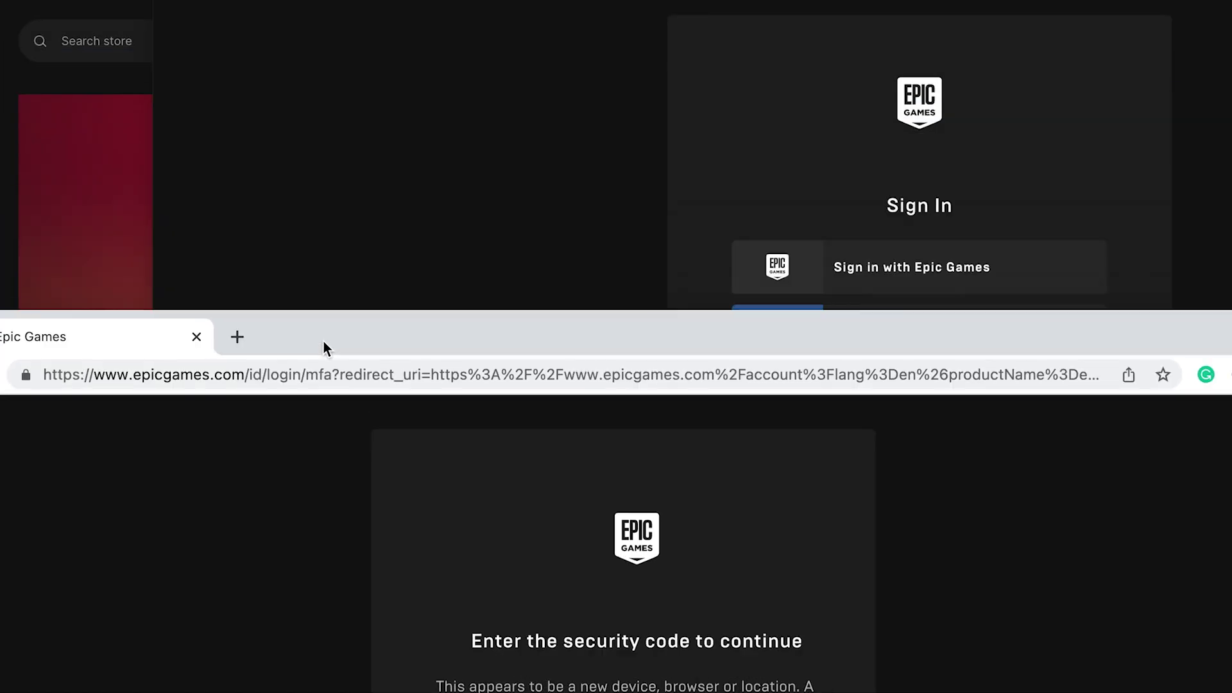
Move the security-code window aside and go from Sign in with Epic Games to Forgot Your Password.
drag(322, 358, 341, 188)
click(355, 86)
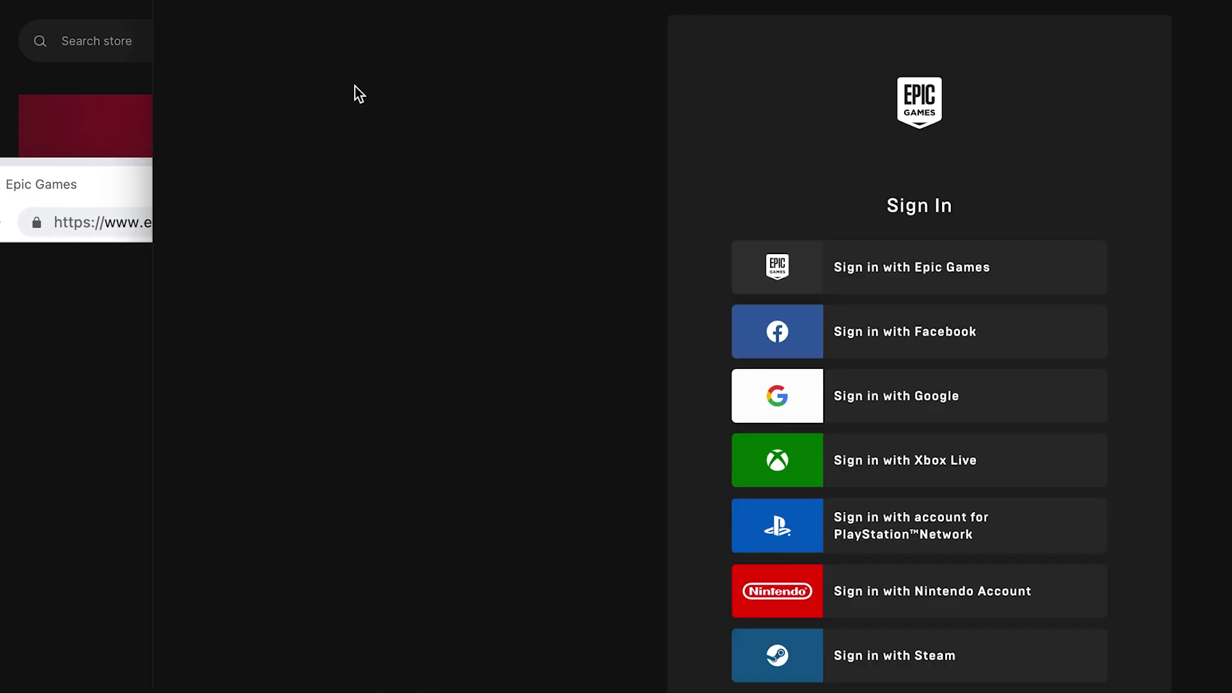
click(876, 274)
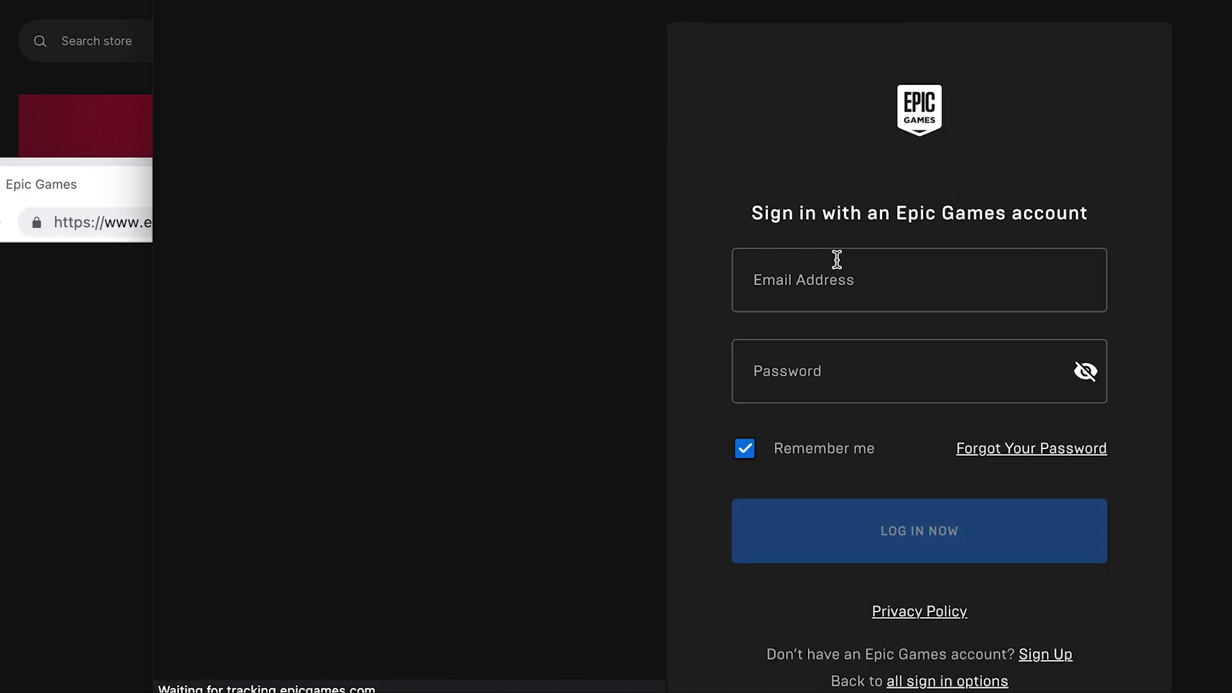
click(1013, 450)
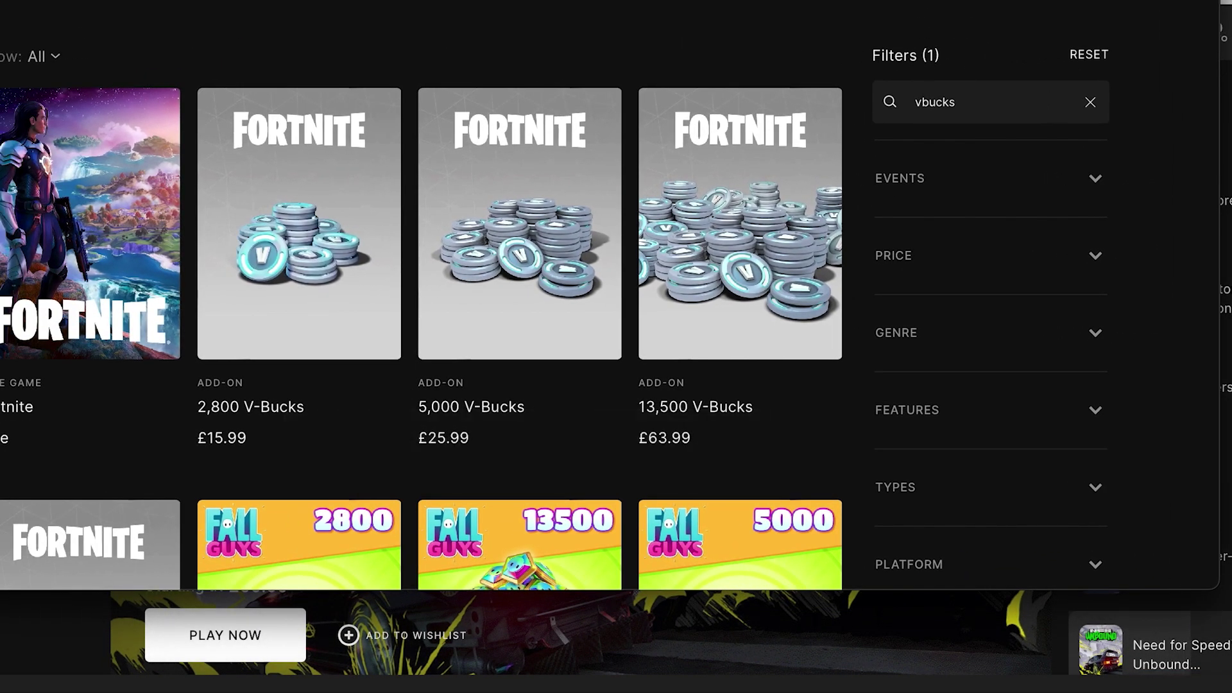
Look over the Need for Speed Unbound banner, starting at £59.99, on the Discover page.
mouse_move(1113, 333)
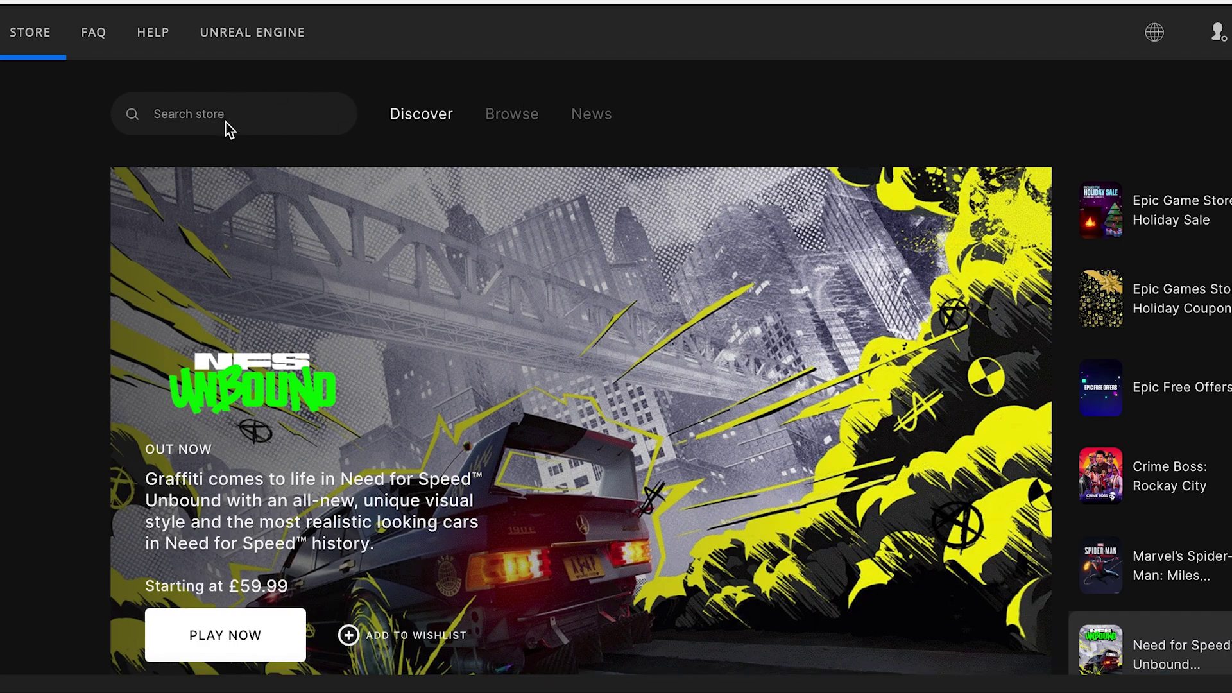
Search the store for 'vbucks' and open the 1,000 V-Bucks add-on page priced at £6.49.
text(v)
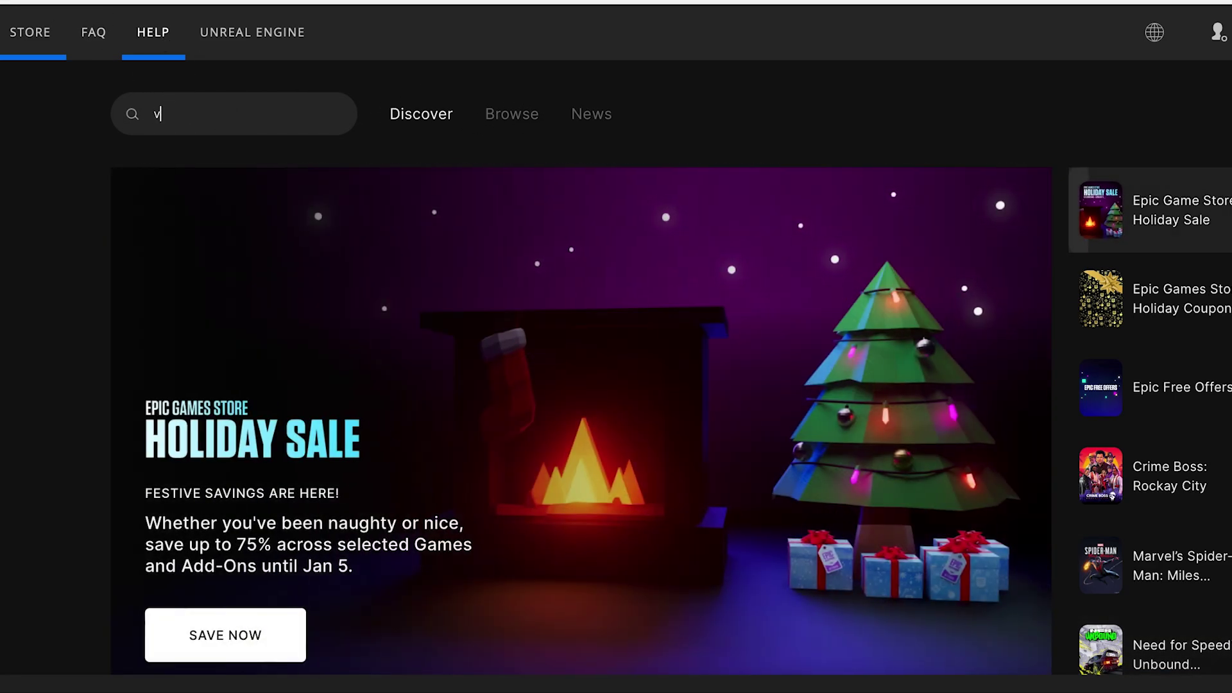
text(bucks)
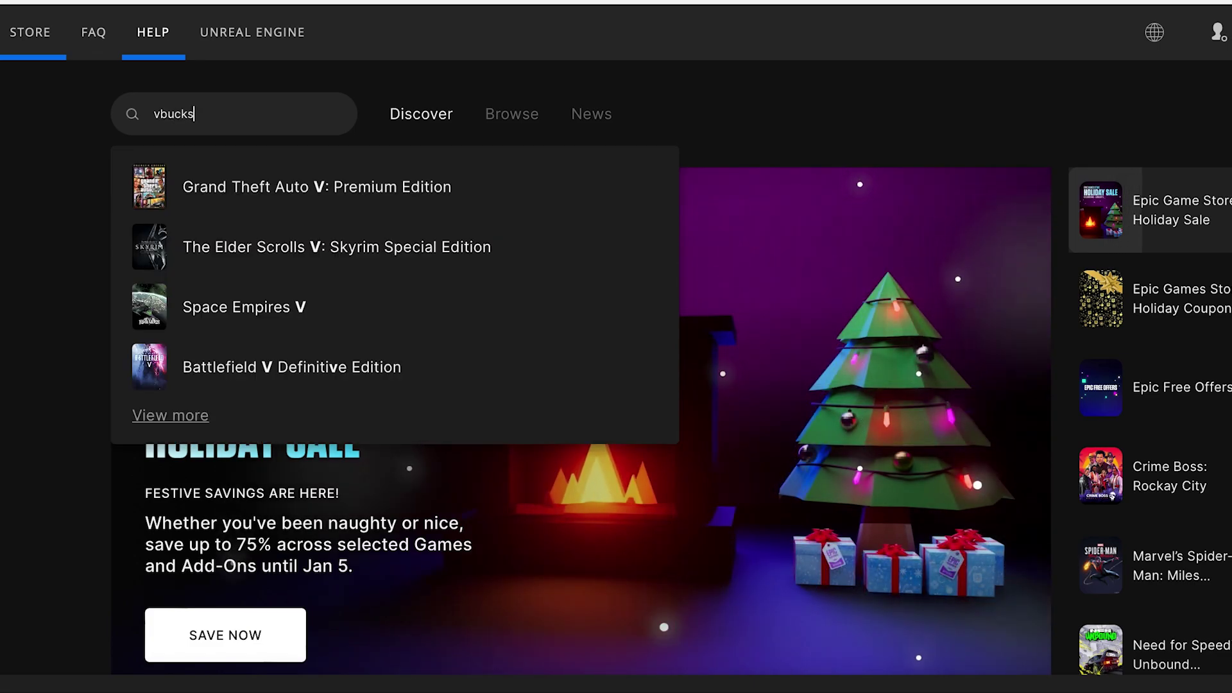
key(Return)
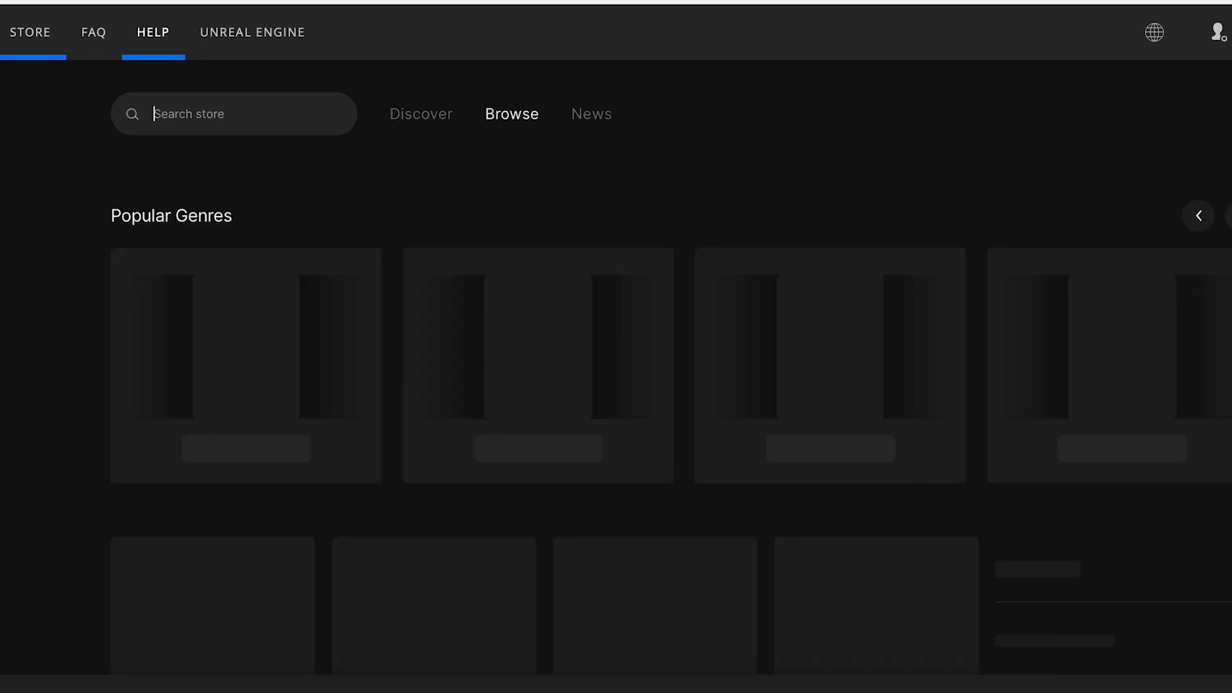
scroll(261, 257, down, 5)
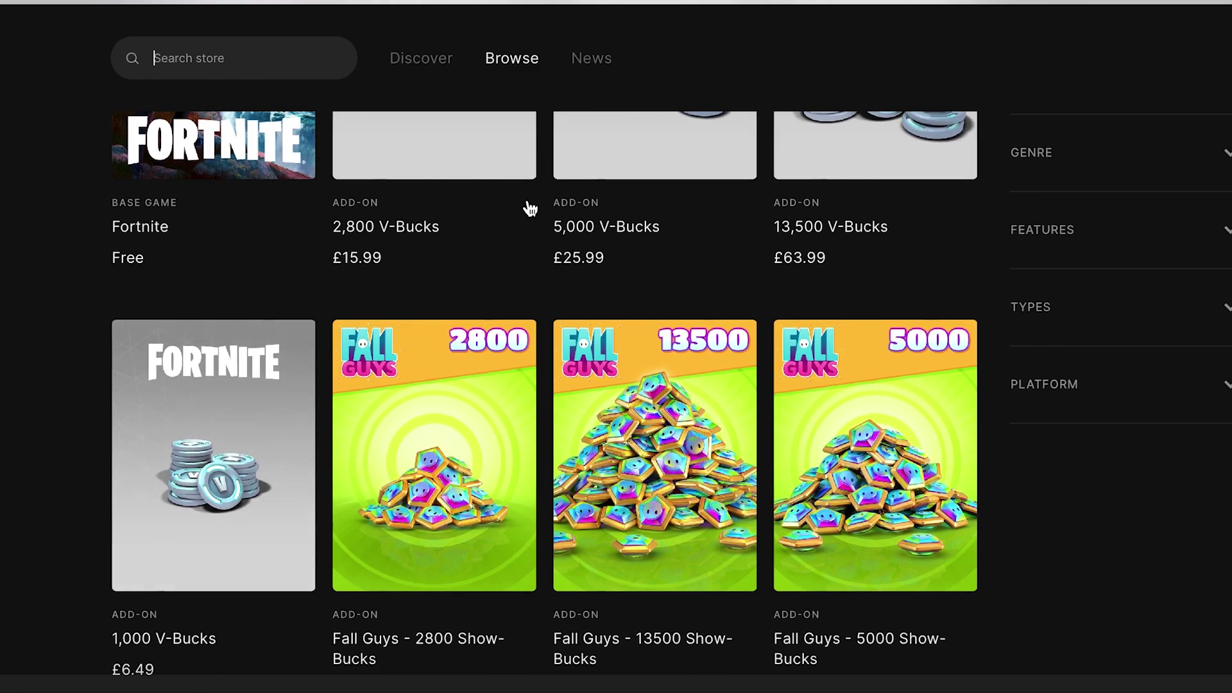
scroll(529, 204, up, 6)
scroll(528, 203, down, 13)
scroll(530, 207, up, 8)
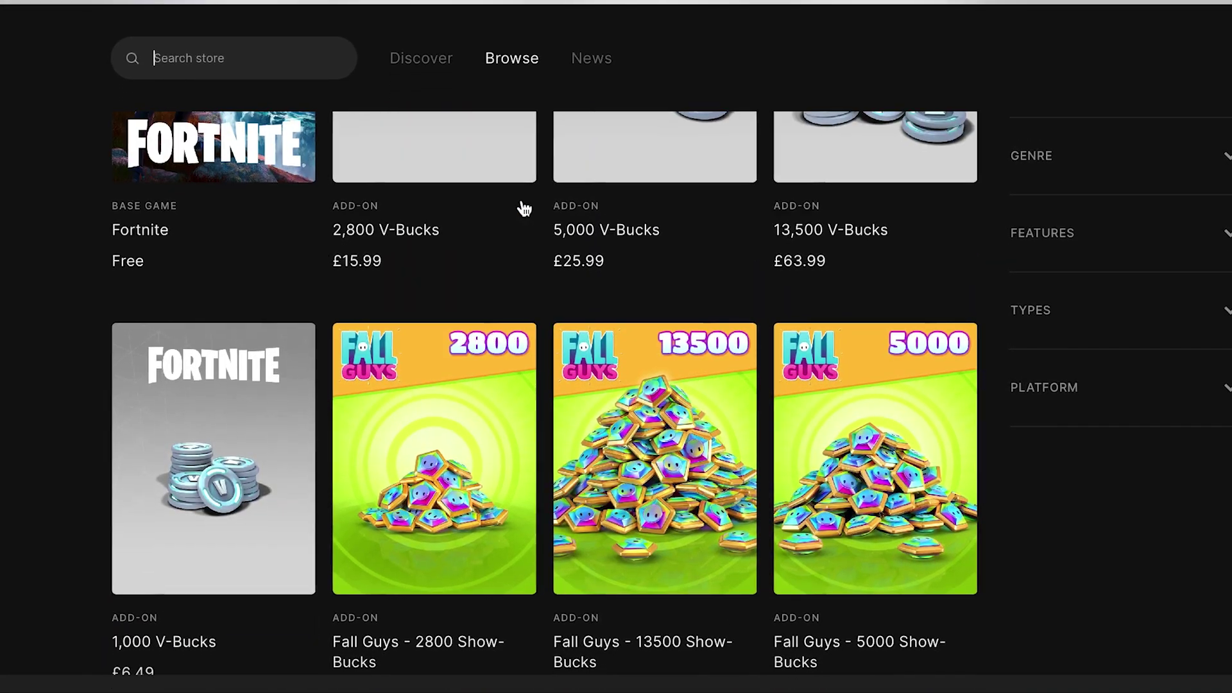
click(244, 403)
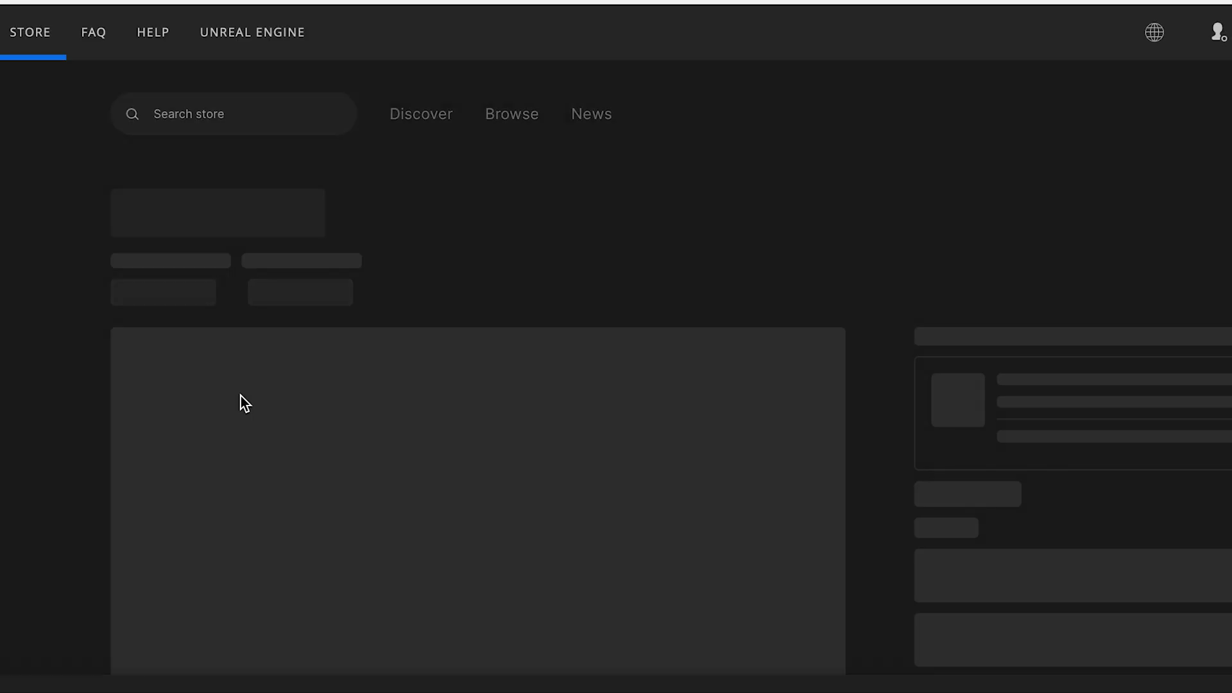
scroll(781, 290, down, 4)
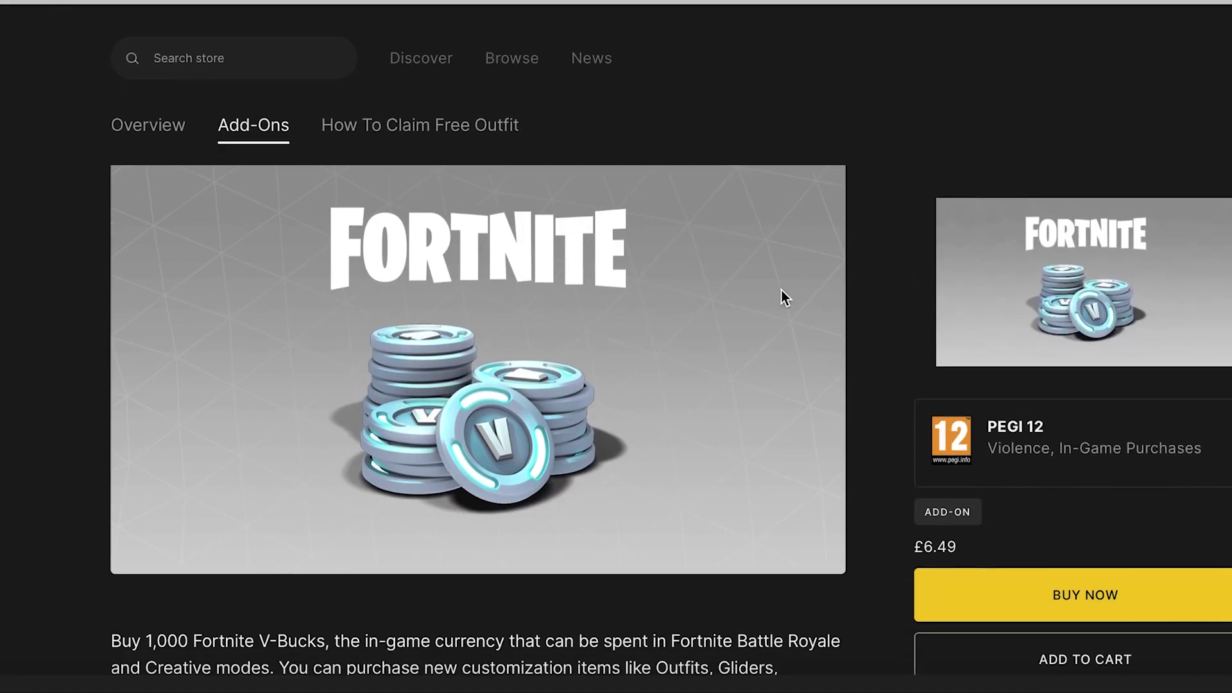
Start buying the 1,000 V-Bucks pack and choose to sign in with an Epic Games account.
click(1076, 603)
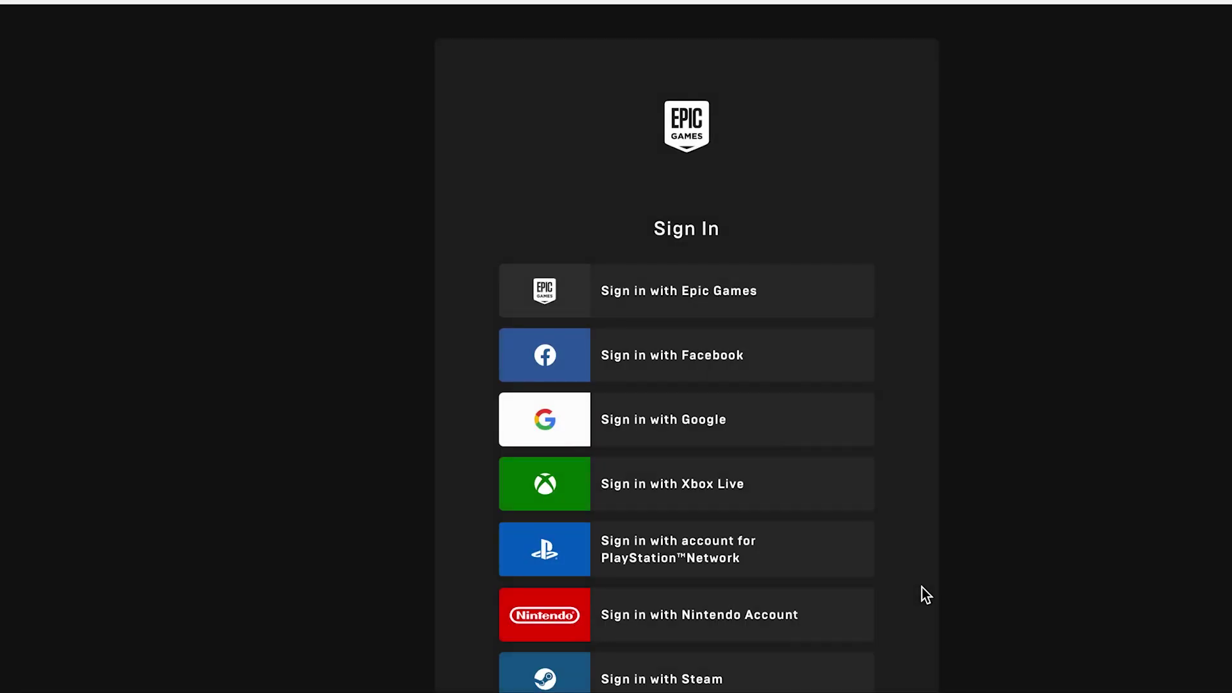
click(674, 293)
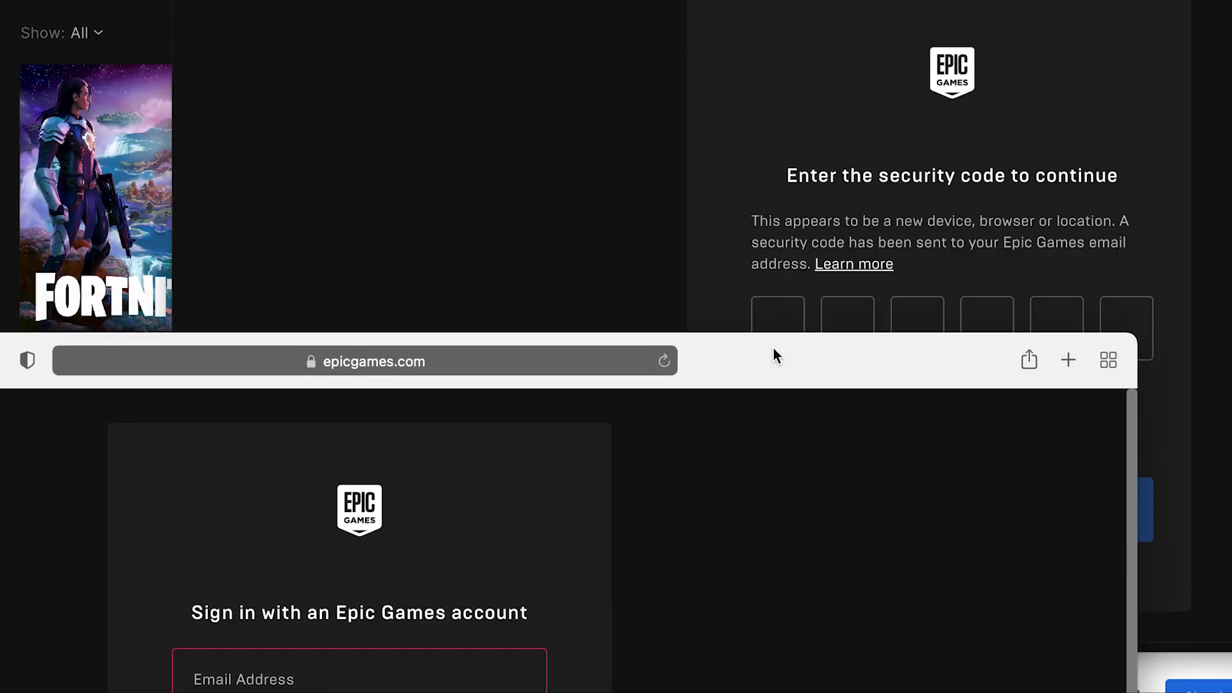
Move the Safari window down and bring the Epic security-code prompt to the front.
drag(773, 355, 807, 489)
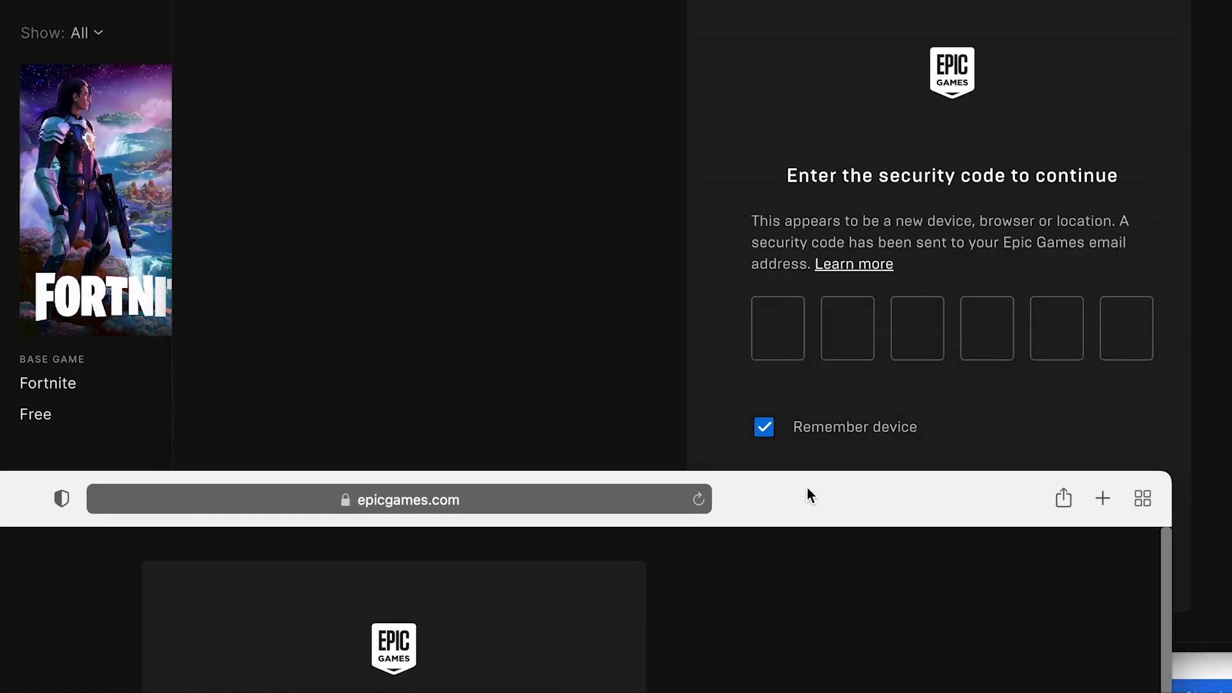
click(860, 289)
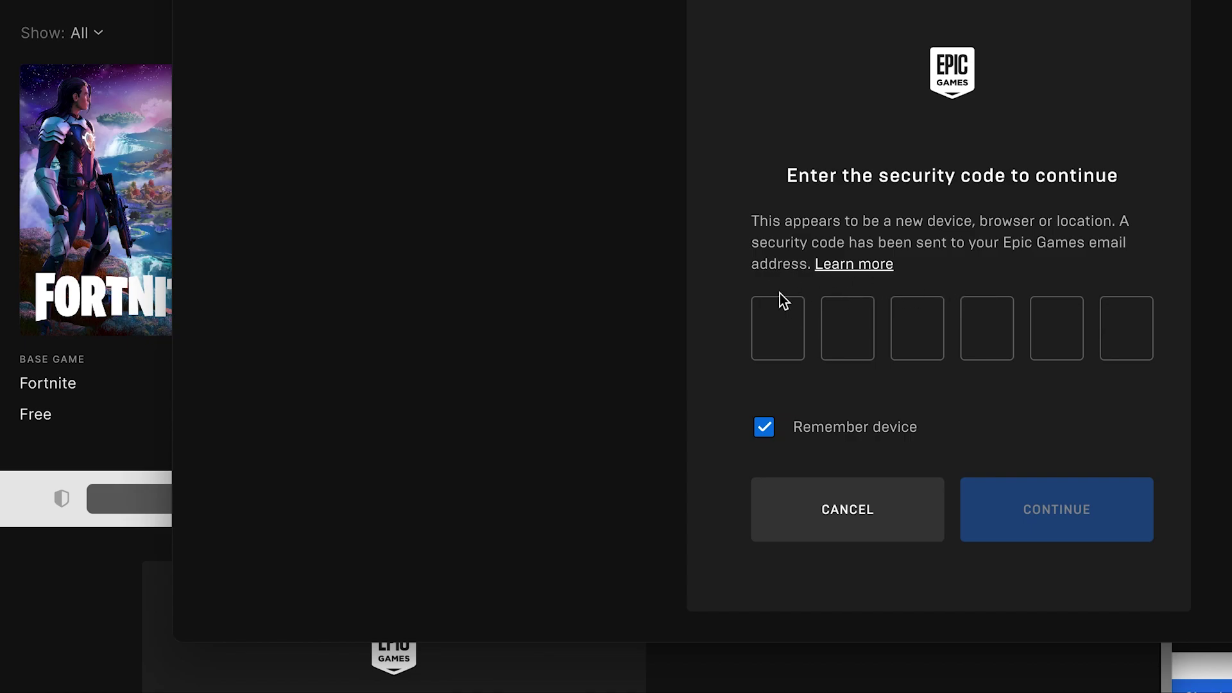